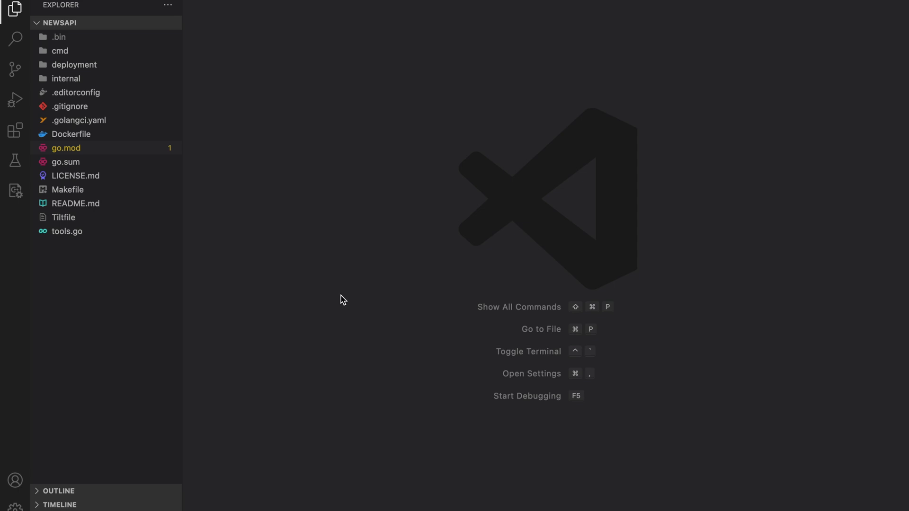
Change go.mod's Go version from 1.23.4 to 1.24 and save it
left_click(137, 156)
double_click(293, 81)
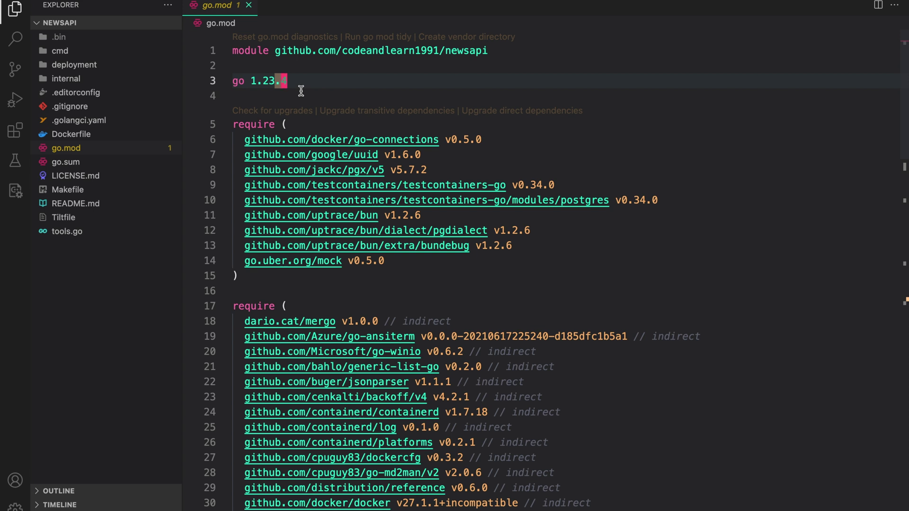
key("BackSpace")
key("BackSpace")
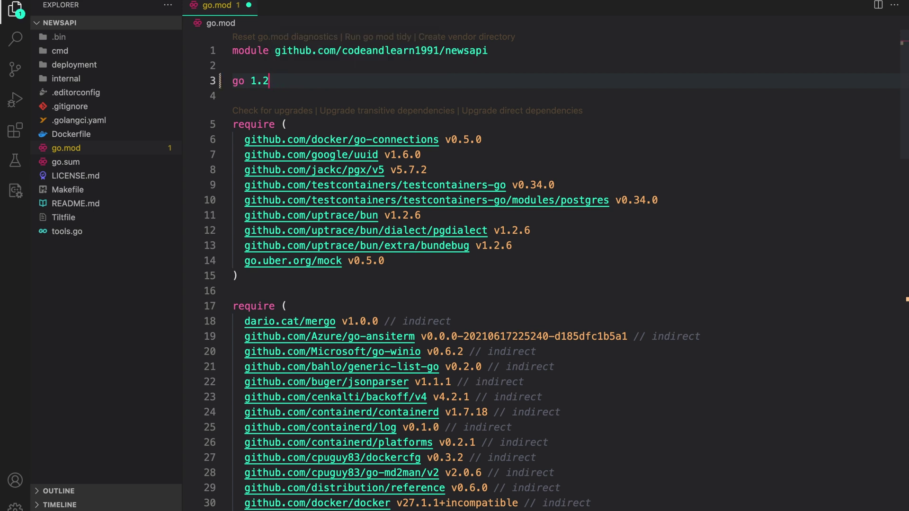
type("4")
key("ctrl+s")
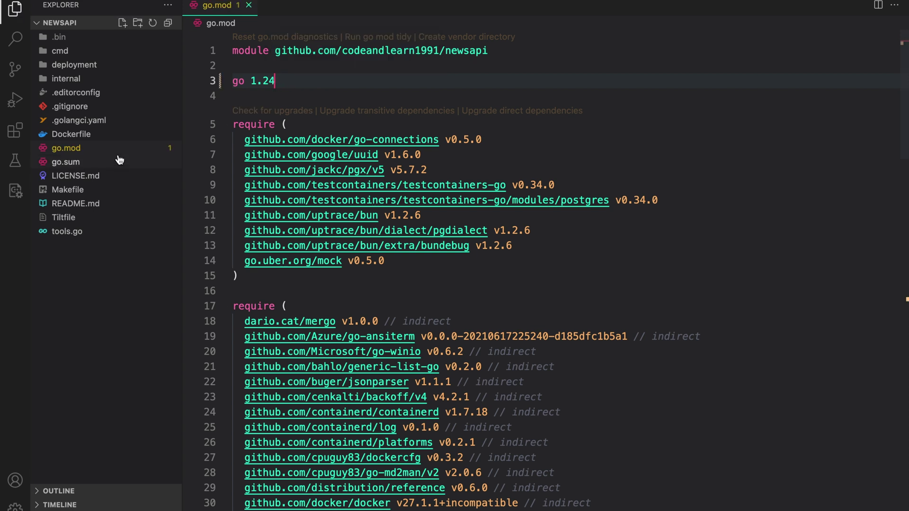
Set the Dockerfile's GO_VERSION to 1.24.0, save it, and return to go.mod
left_click(87, 134)
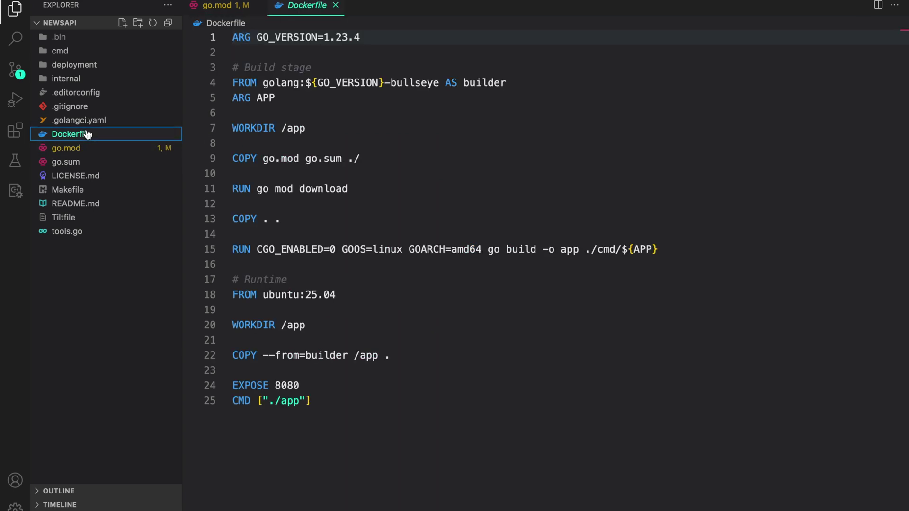
left_click(401, 40)
key("BackSpace")
key("BackSpace")
key("BackSpace")
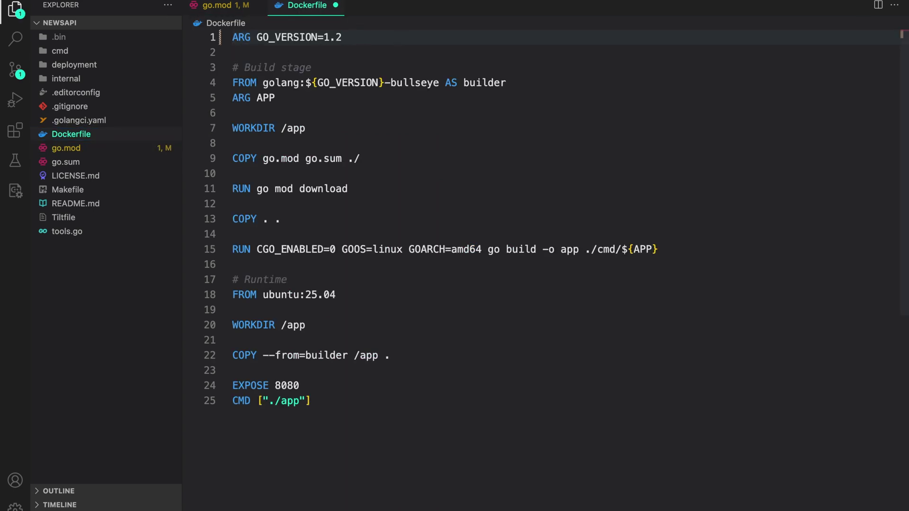
type("4.0")
key("super+s")
key("ctrl+Tab")
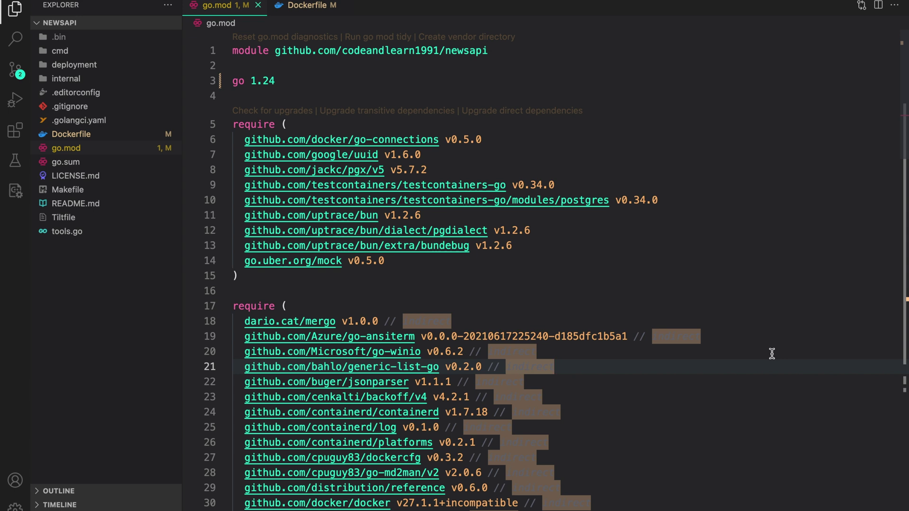
Inspect tools.go's mockgen import, expand .bin, internal and handler, and view handler.go's go:generate mockgen line
left_click(64, 233)
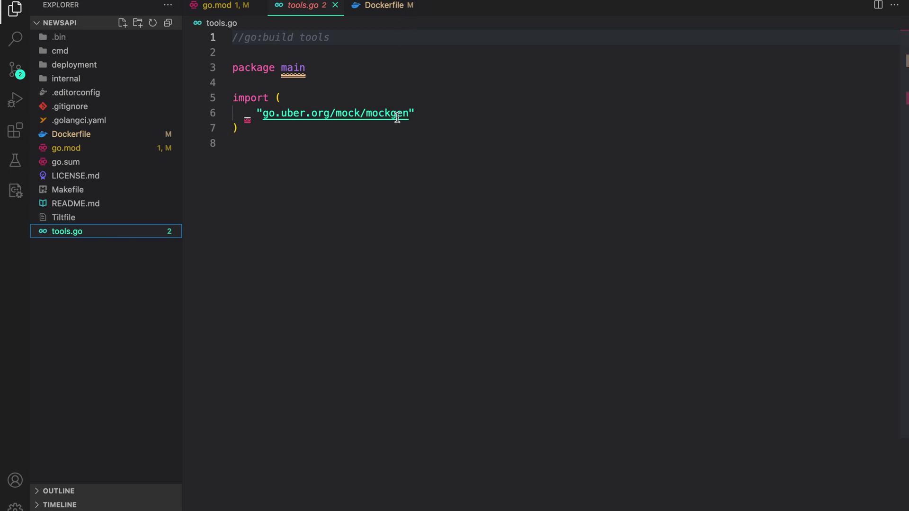
double_click(398, 117)
left_click(58, 37)
left_click(71, 107)
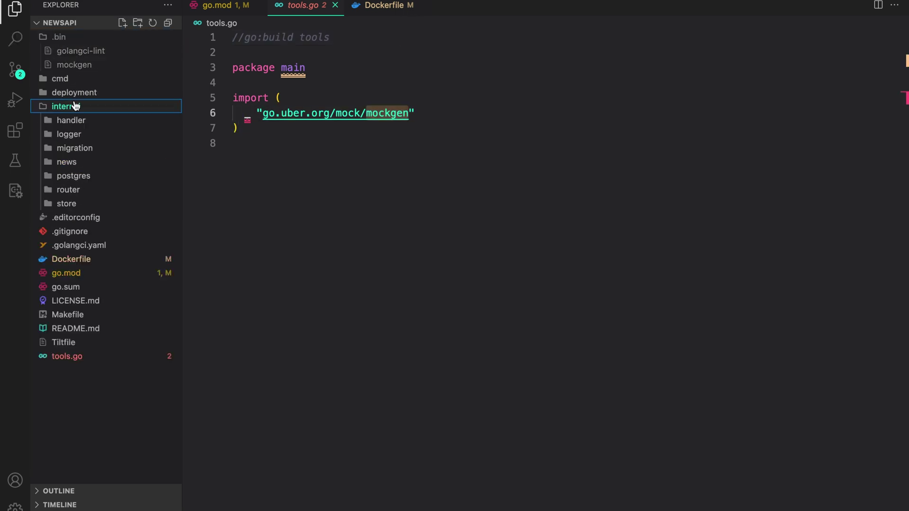
left_click(78, 122)
left_click(85, 162)
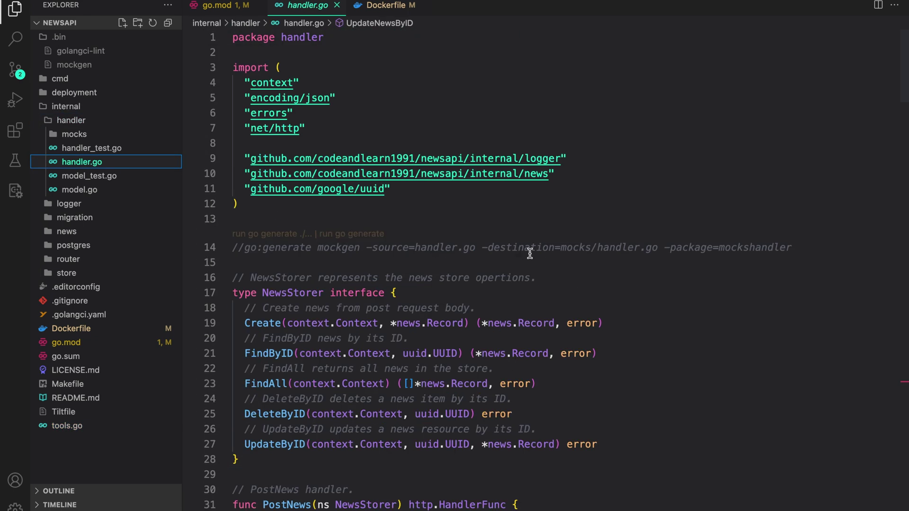
left_click_drag(792, 247, 178, 251)
Delete tools.go from the project
left_click(75, 429)
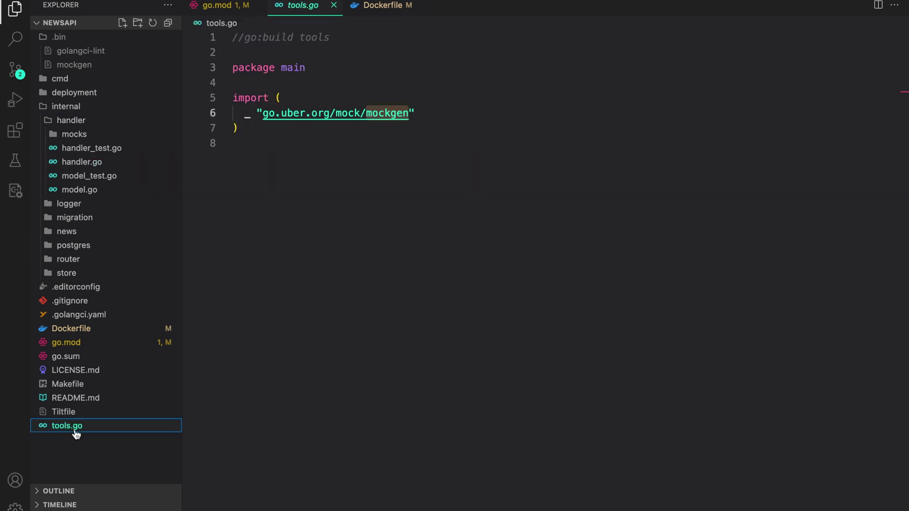
right_click(76, 433)
left_click(64, 510)
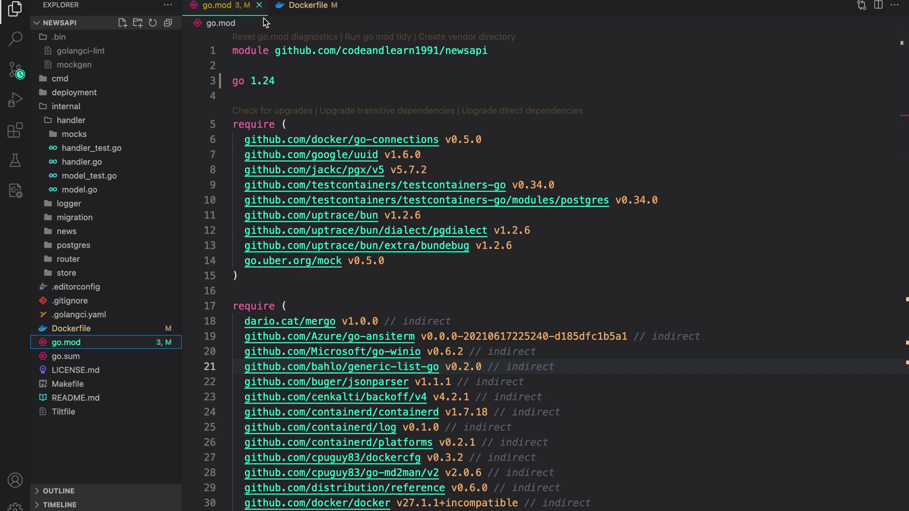
Review the install line in the Makefile's tools target and open the integrated terminal
left_click(68, 384)
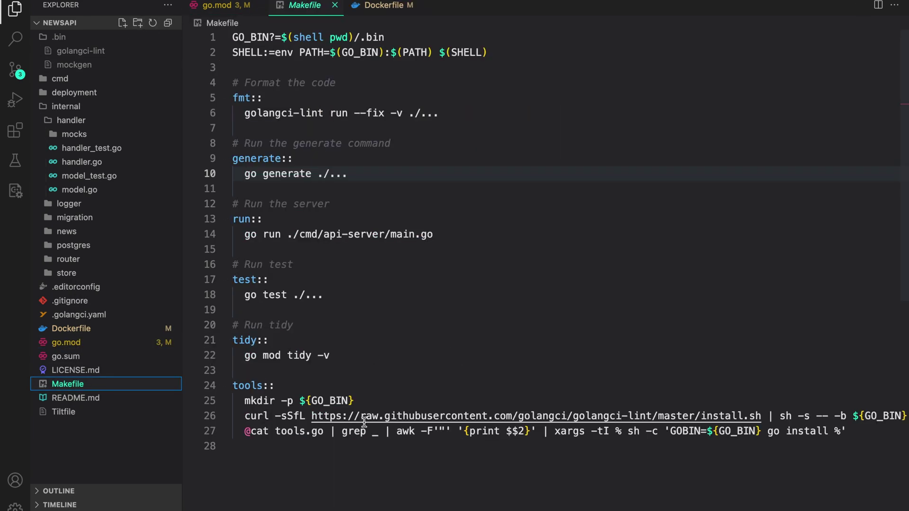
scroll(553, 499, "down", 5)
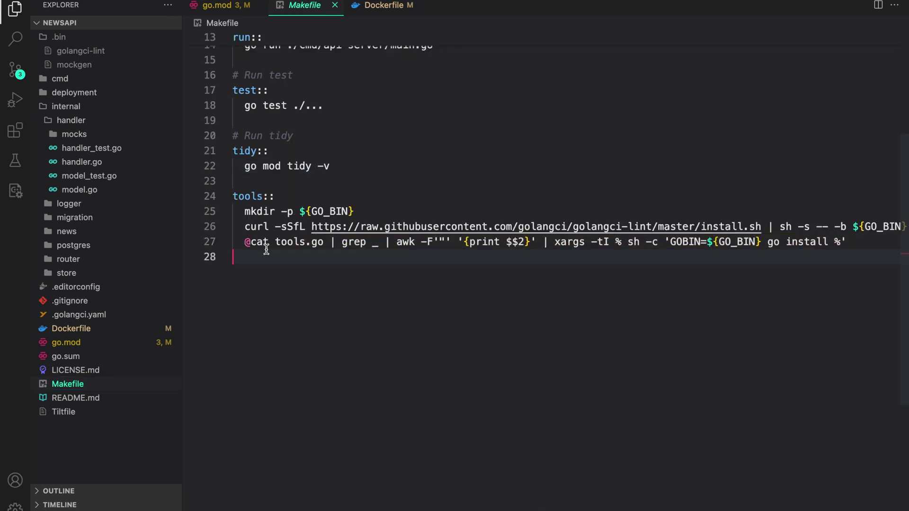
triple_click(239, 243)
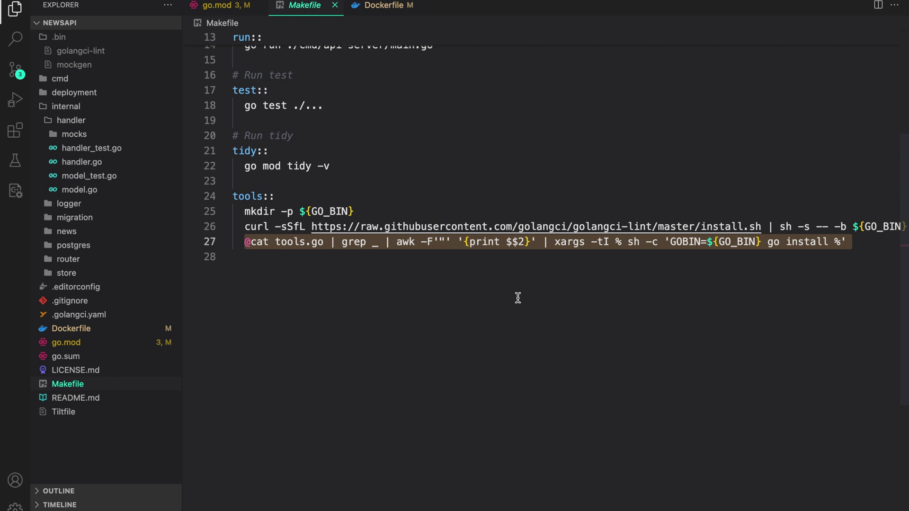
left_click(687, 272)
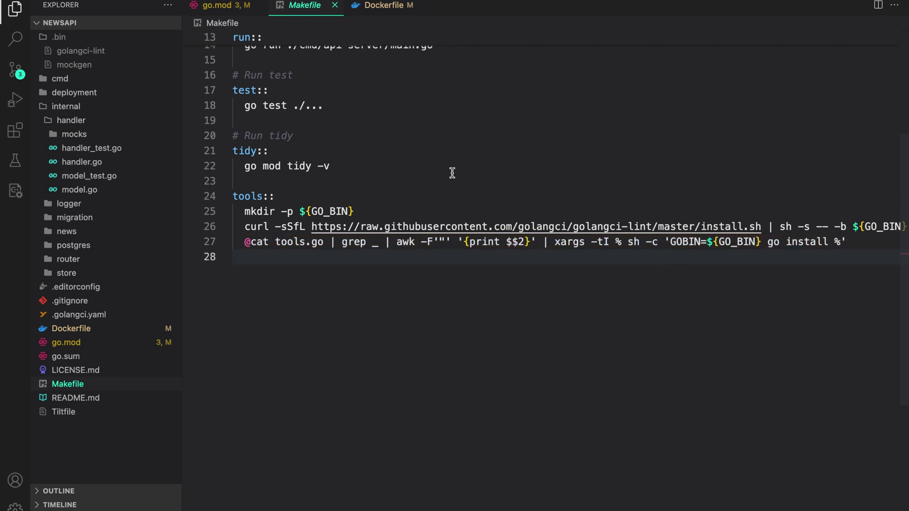
key("ctrl+grave")
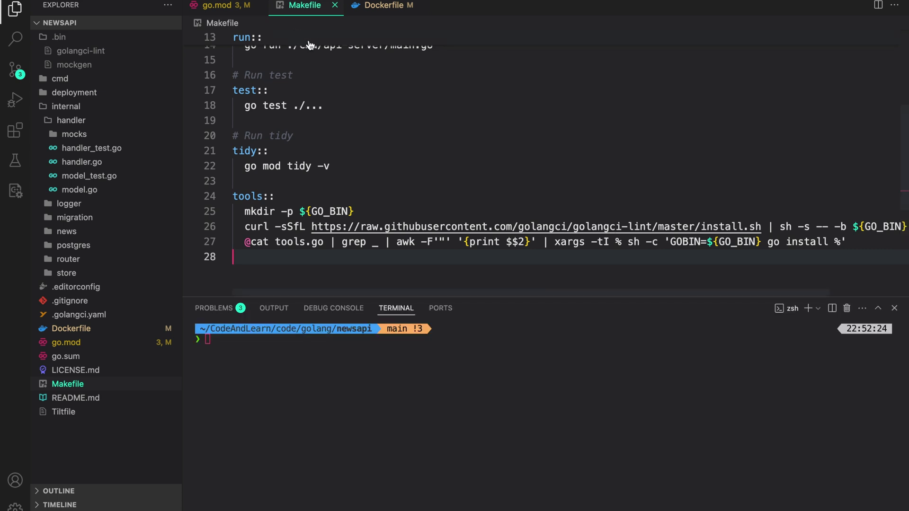
Add mockgen as a module tool with 'go get -tool go.uber.org/mock/mockgen'
left_click(222, 6)
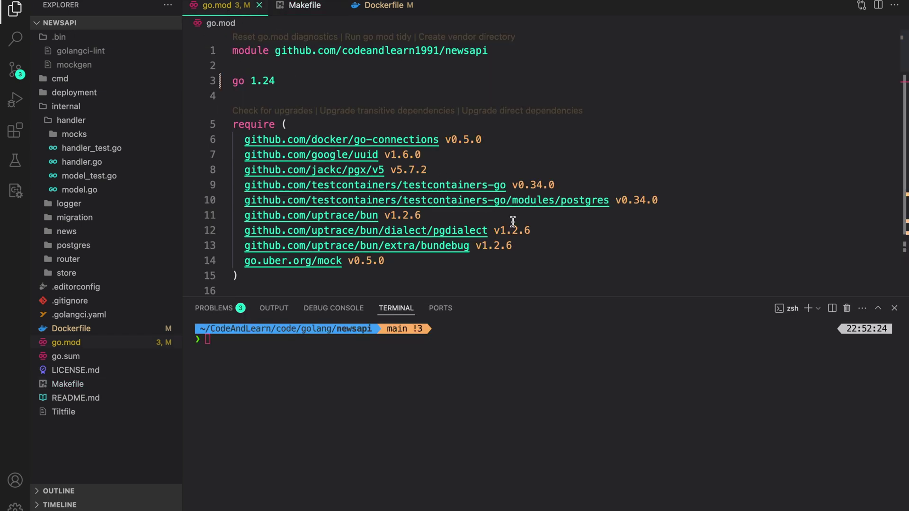
left_click(358, 359)
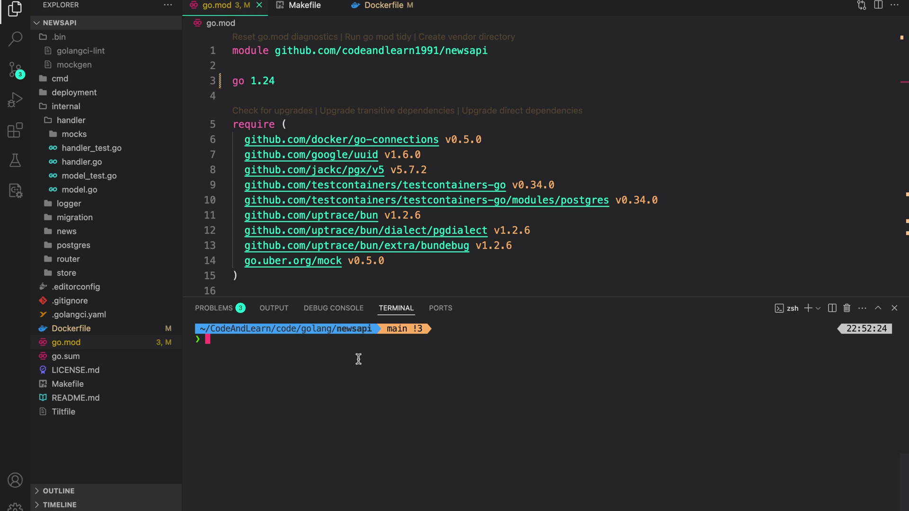
type("g")
type("o get -")
key("Right")
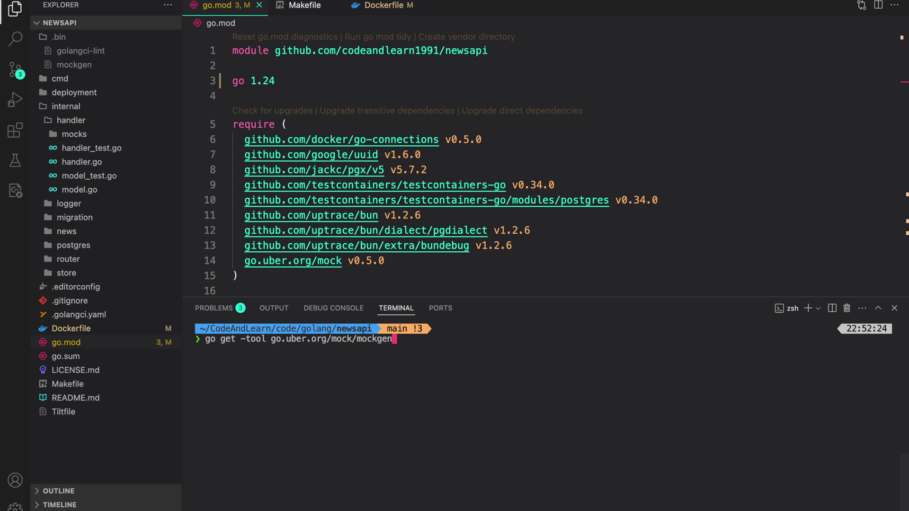
key("Return")
scroll(422, 271, "down", 5)
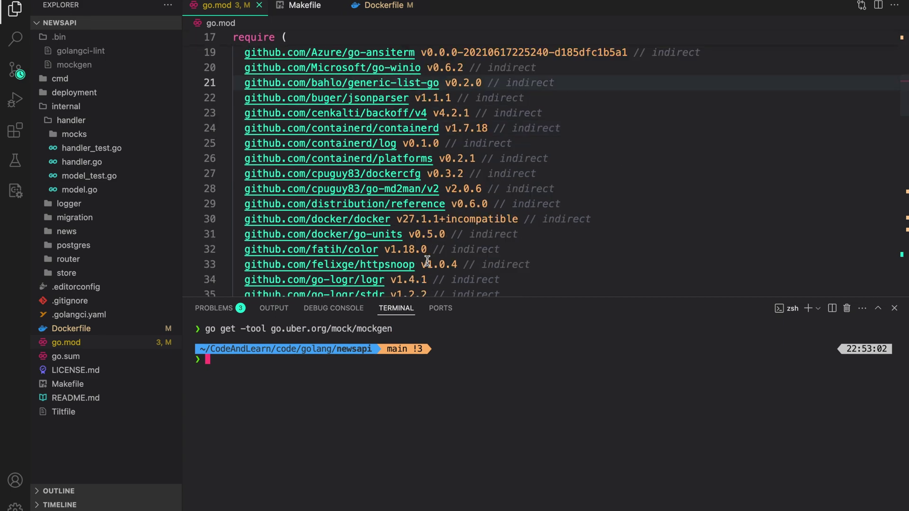
scroll(427, 260, "down", 10)
scroll(427, 261, "down", 10)
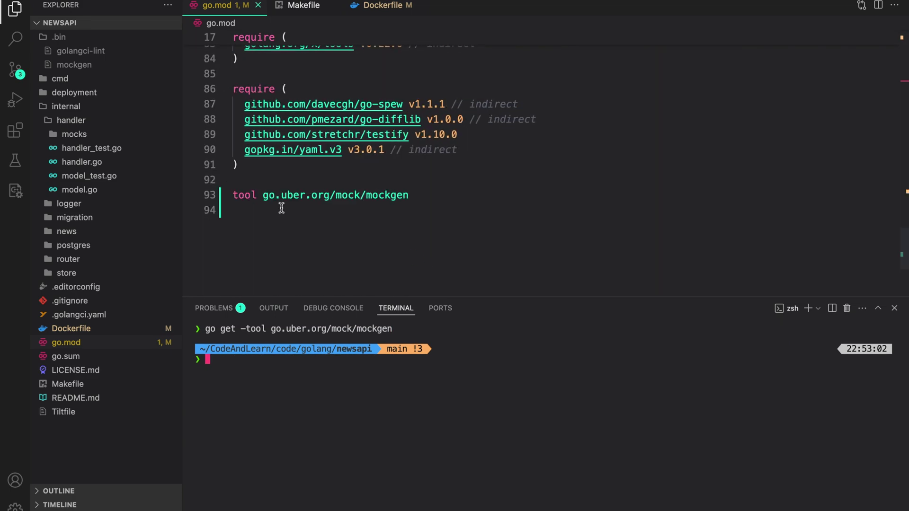
Check the new tool directive at the end of go.mod and run 'go mod tidy -v'
triple_click(371, 198)
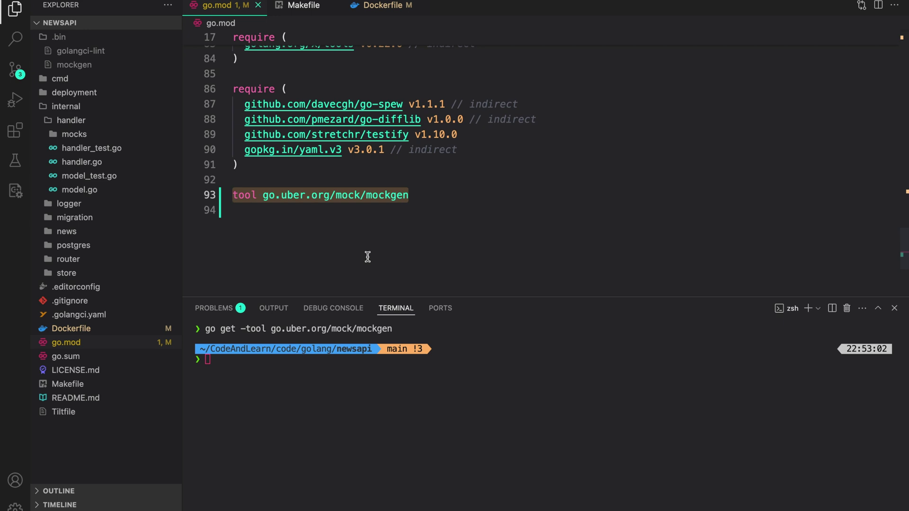
left_click(317, 407)
type("go mod tidy -v")
key("Return")
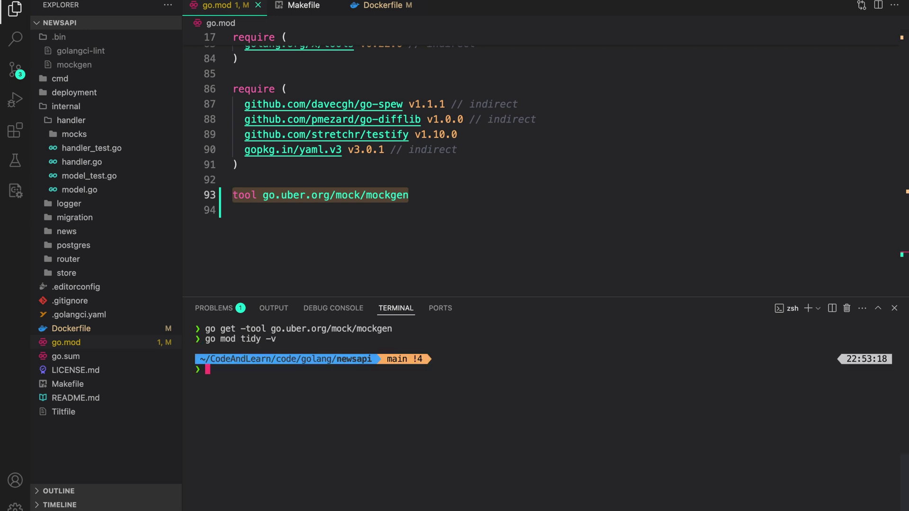
Replace the Makefile tools target's tools.go pipeline with 'GOBIN=${GO_BIN} go install tool'
left_click(296, 5)
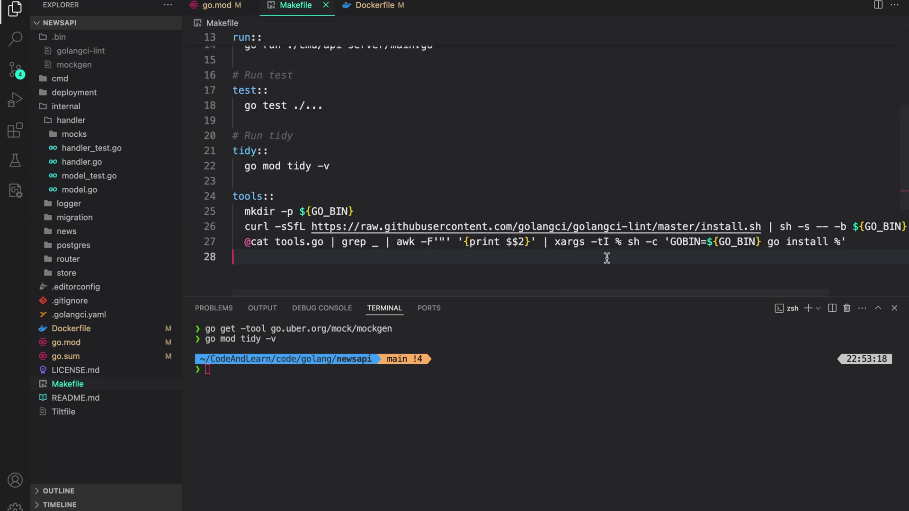
left_click_drag(669, 243, 242, 242)
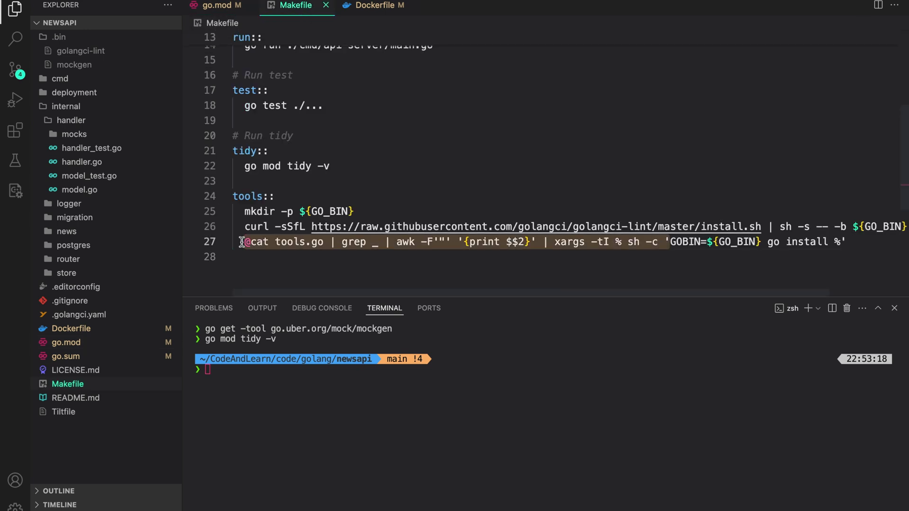
key("BackSpace")
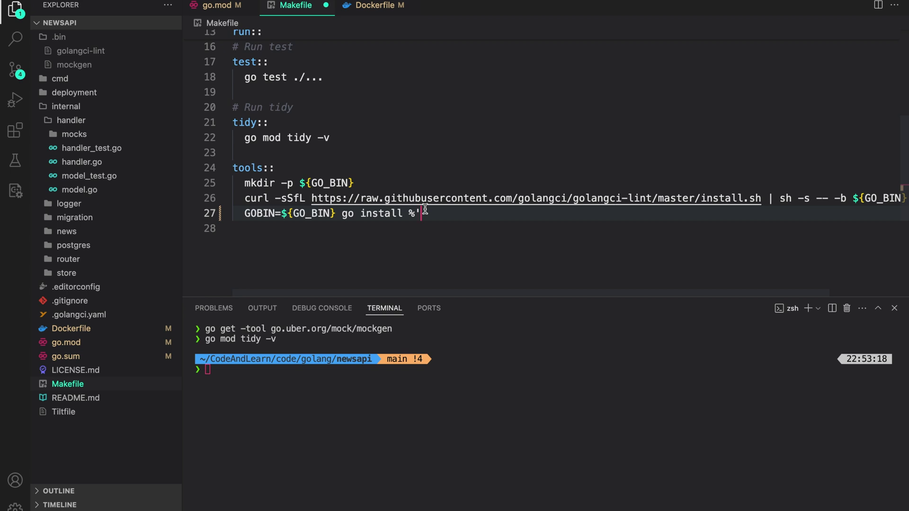
key("BackSpace")
key("BackSpace")
type("tool")
key("Escape")
key("Up")
key("Up")
key("Up")
mouse_move(82, 40)
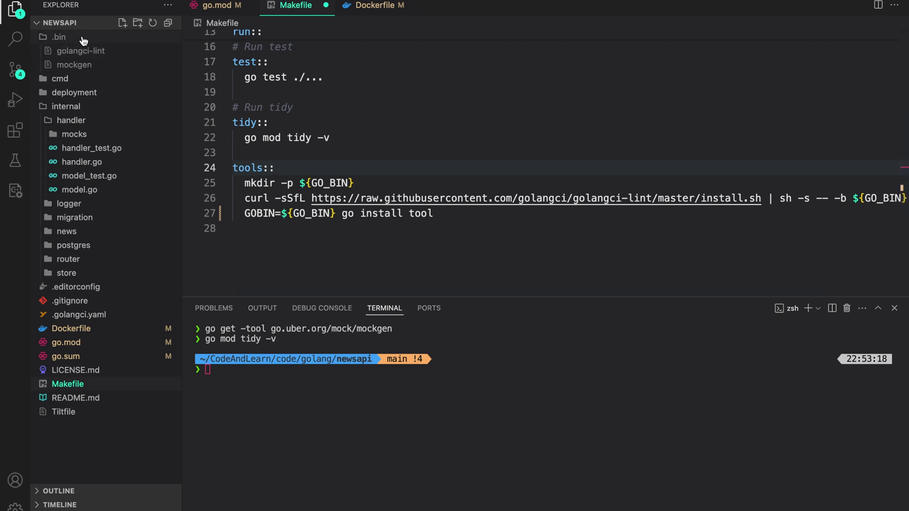
Delete the .bin folder, run 'make tools', and clear the terminal with go.mod showing
left_click(60, 37)
key("super+BackSpace")
type("make tools")
key("Return")
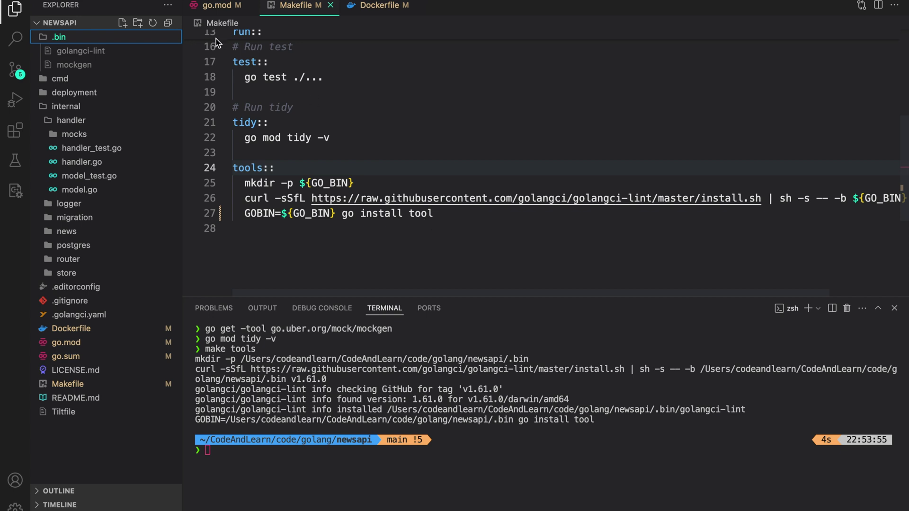
left_click(216, 6)
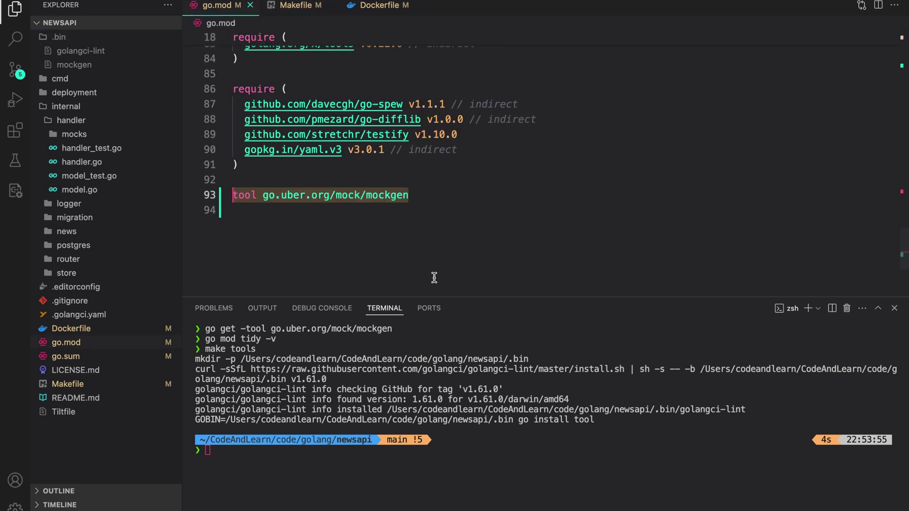
left_click(420, 357)
key("ctrl+l")
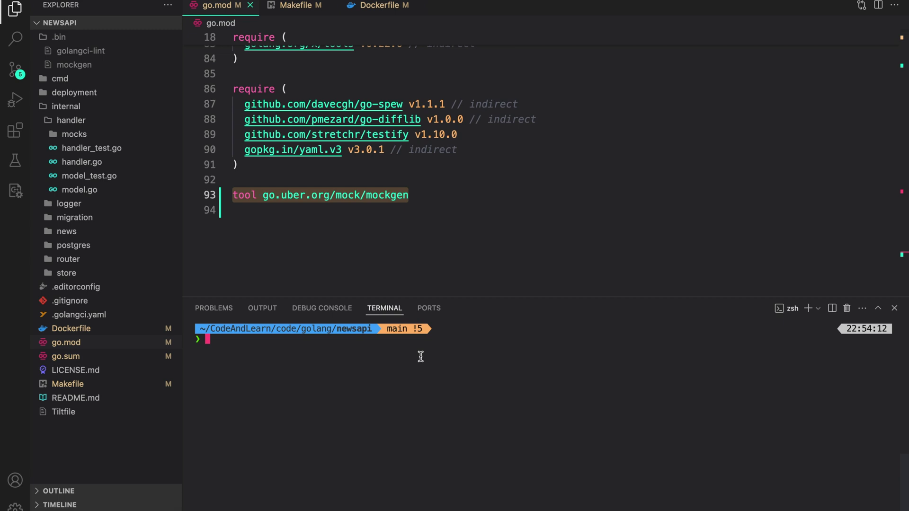
type("go")
type(" tool moc")
type("k")
type("go")
Run 'go tool mockgen' to print its help, then clear and type 'go tool nameofthetool'
key("Right")
key("Return")
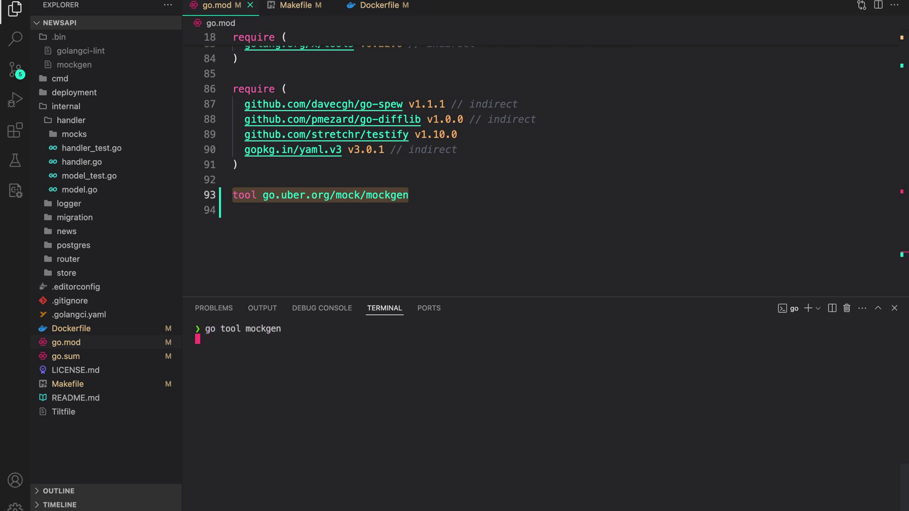
scroll(415, 381, "up", 2)
scroll(289, 406, "up", 5)
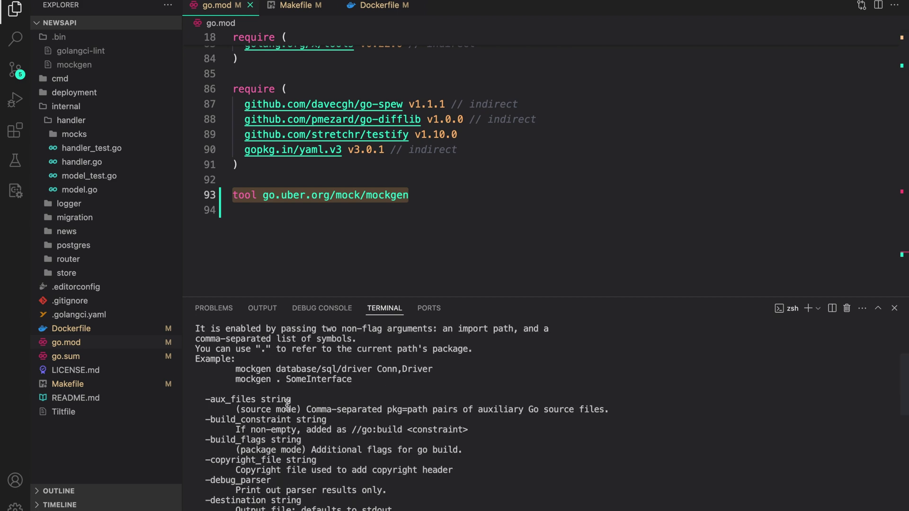
scroll(329, 410, "up", 3)
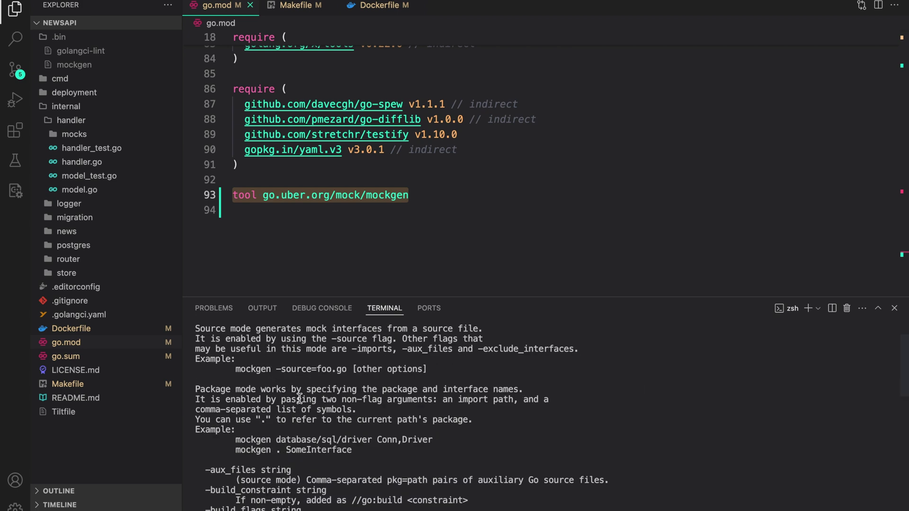
scroll(300, 400, "down", 10)
key("ctrl+l")
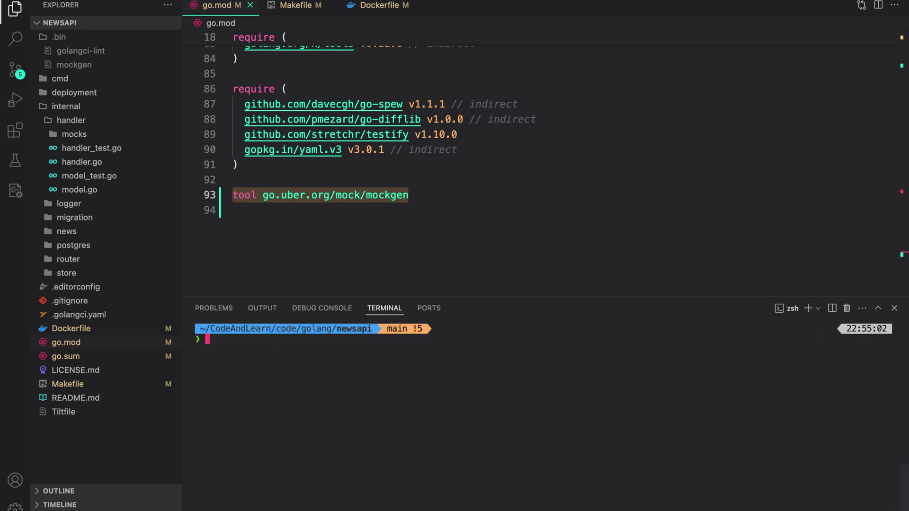
type("g")
key("Right")
key("ctrl+w")
type("nameofthetool")
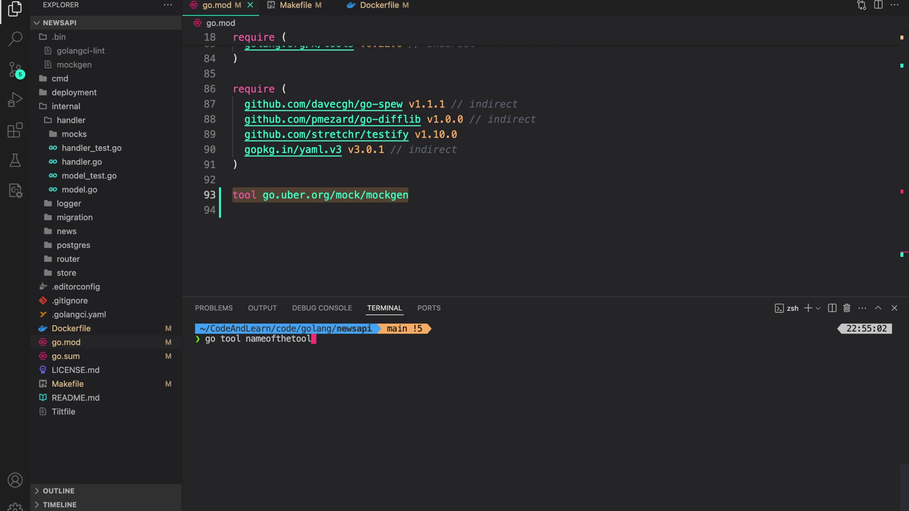
type("go ")
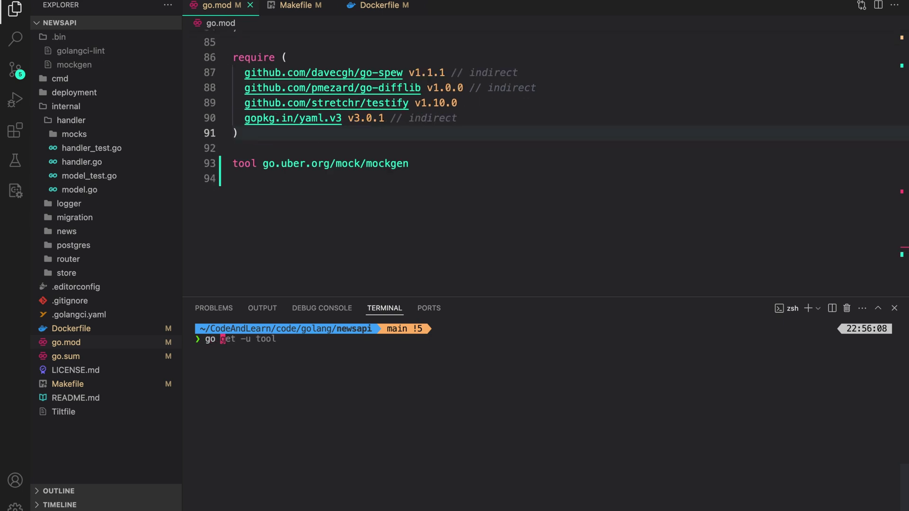
type("tool")
Run 'go tool', highlight the go.uber.org/mock/mockgen line in the output, and clear the terminal
key("Return")
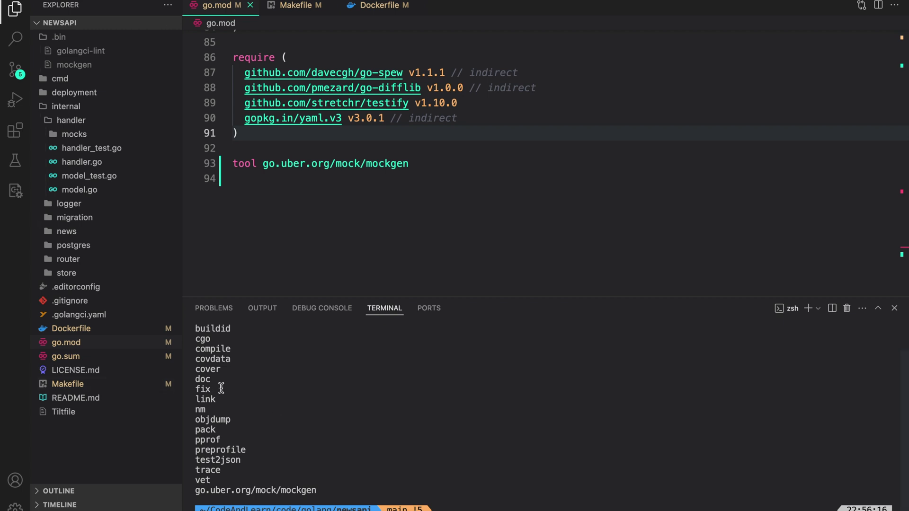
scroll(222, 389, "up", 2)
left_click_drag(208, 348, 213, 390)
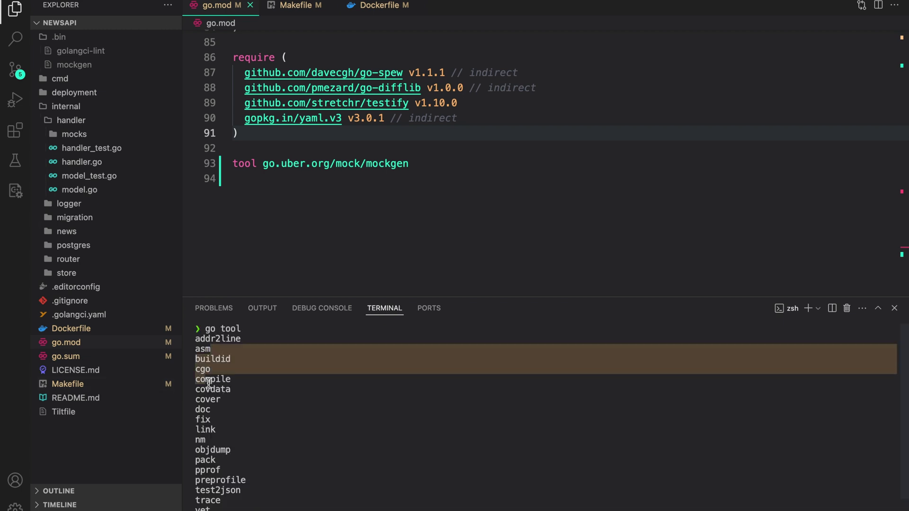
scroll(239, 432, "down", 2)
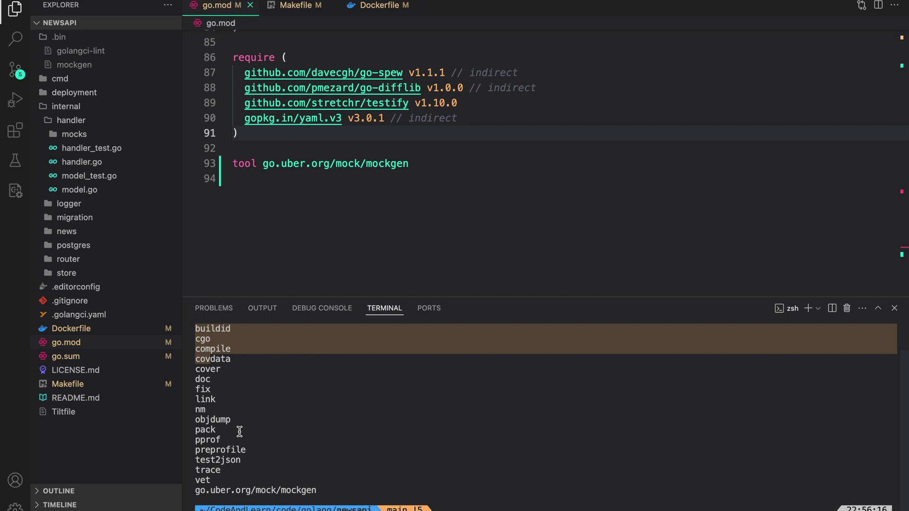
left_click_drag(325, 491, 199, 492)
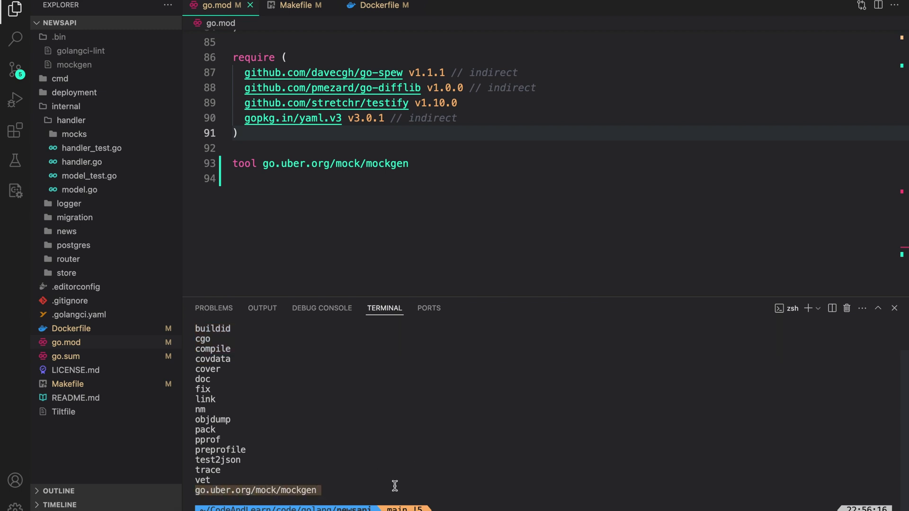
key("ctrl+l")
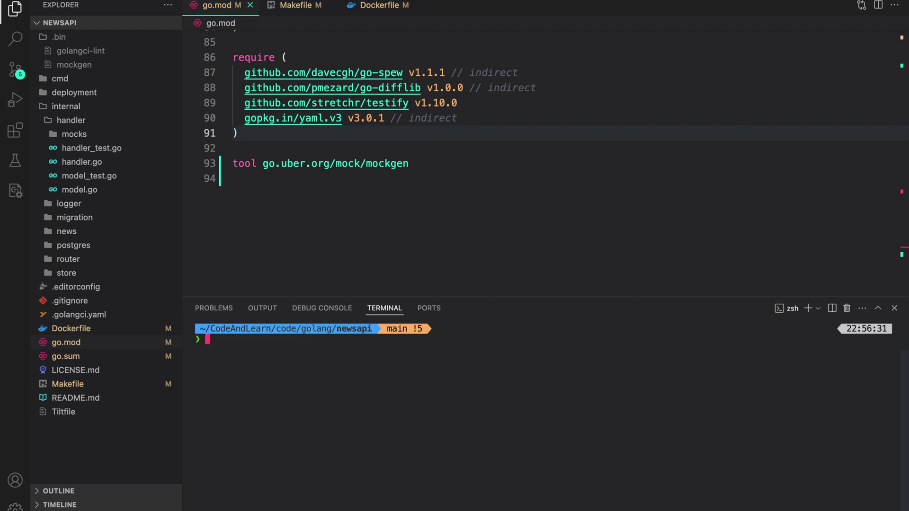
type("go get ")
type("-u")
Upgrade tool dependencies with 'go get -u tool', run 'go mod tidy -v', and commit everything with a chore message
key("Right")
key("Return")
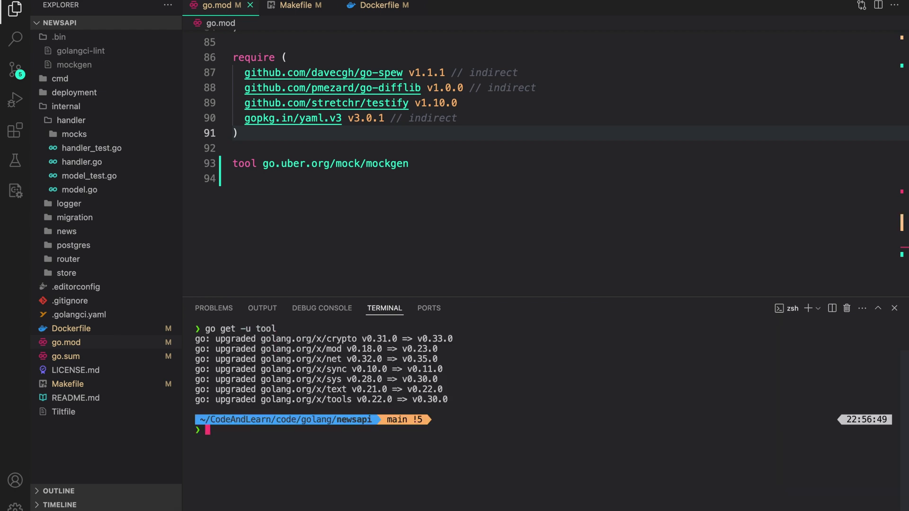
scroll(379, 211, "up", 5)
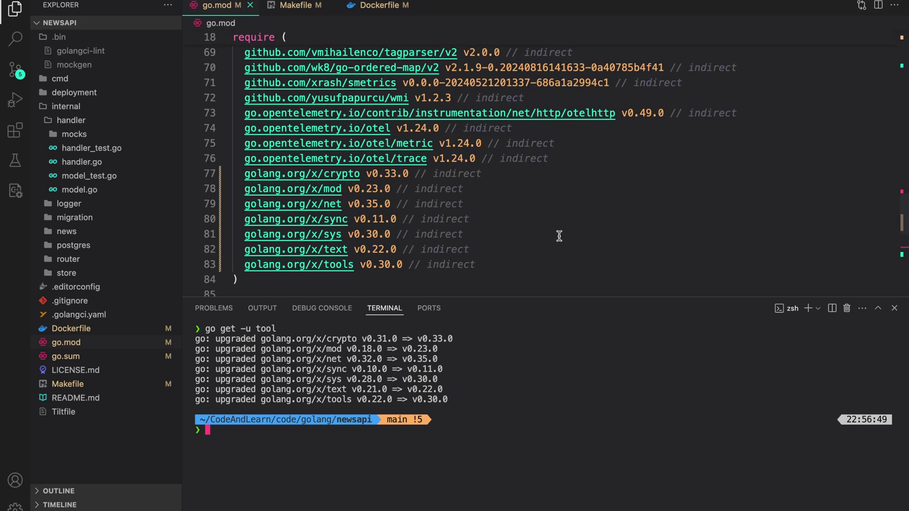
type("go ")
type("mod tidy -v")
key("Return")
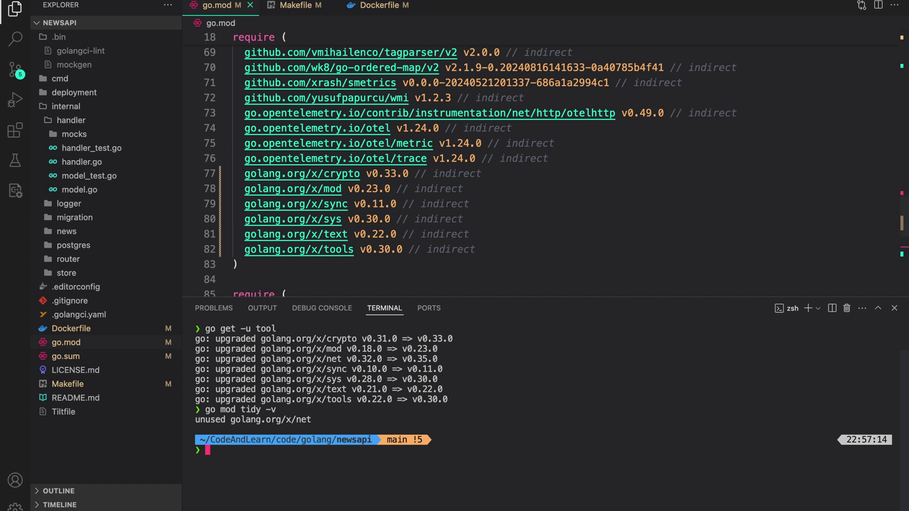
key("ctrl+l")
type("git commit -m 'chore: go version and too")
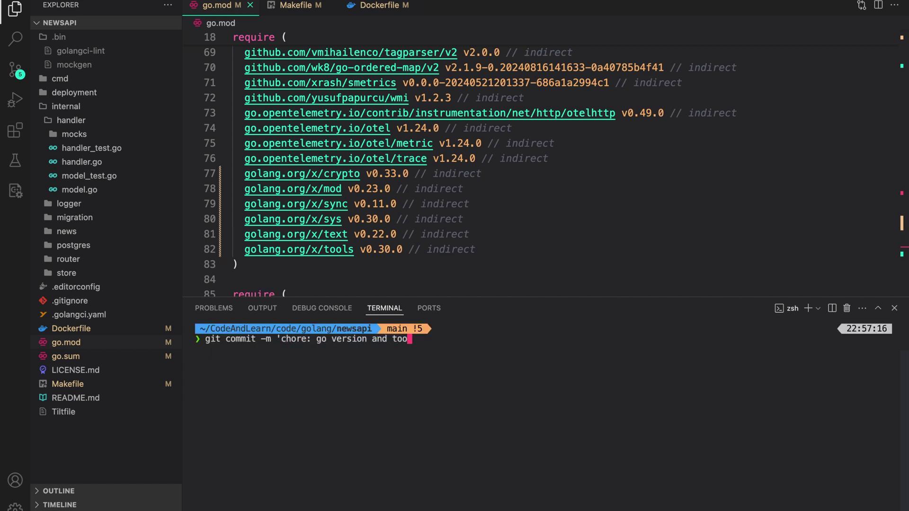
type("ls '")
key("Return")
key("ctrl+j")
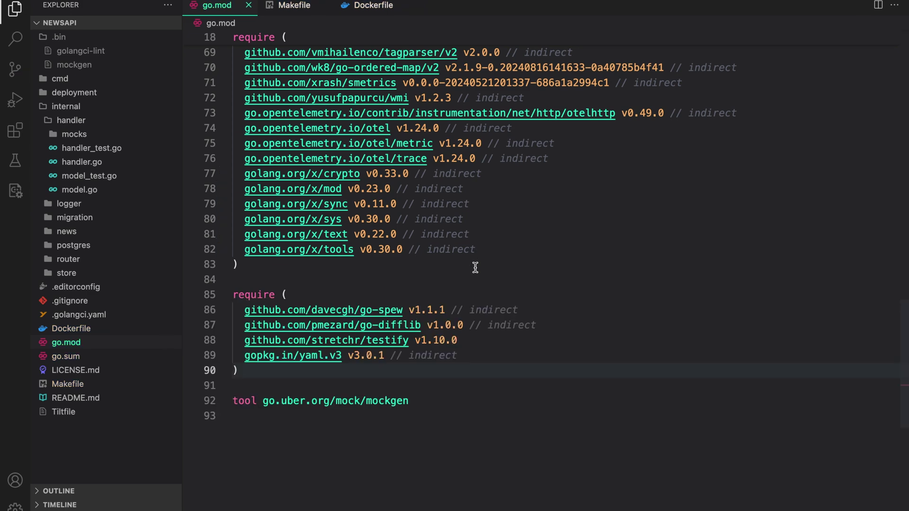
scroll(321, 176, "down", 4)
scroll(321, 176, "up", 10)
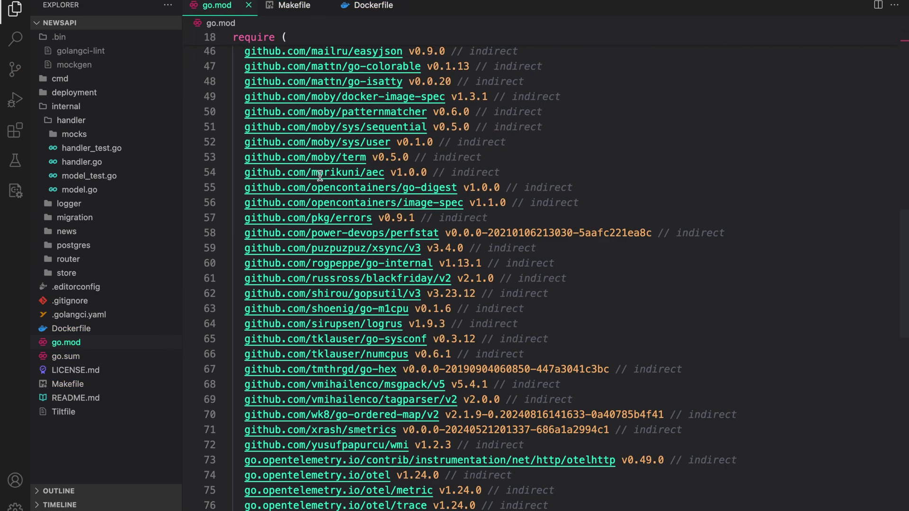
scroll(321, 177, "up", 10)
Confirm go 1.24 and the mockgen tool line in go.mod, then return to the Makefile
left_click(294, 86)
double_click(295, 86)
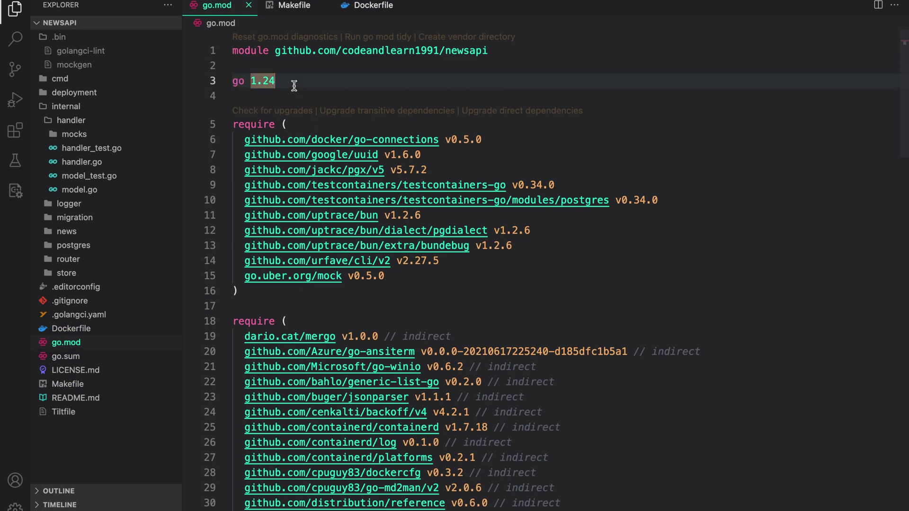
scroll(294, 85, "down", 12)
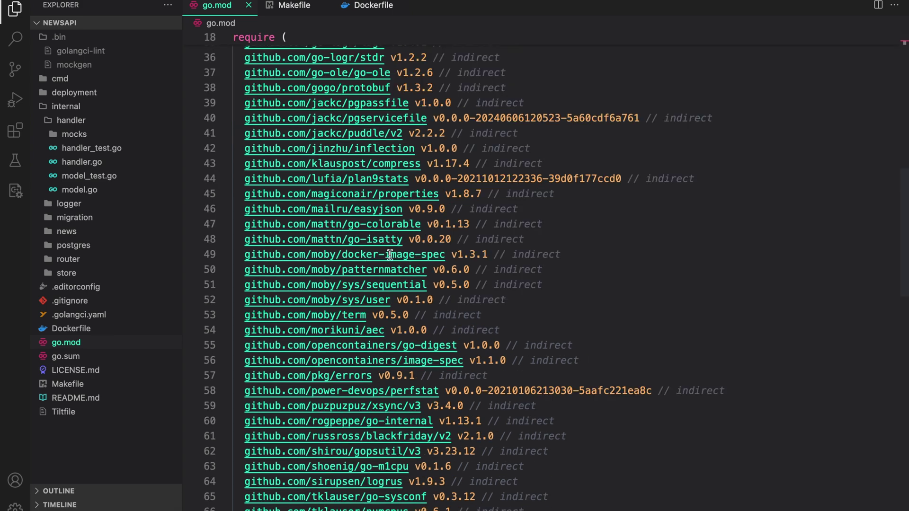
scroll(366, 220, "down", 16)
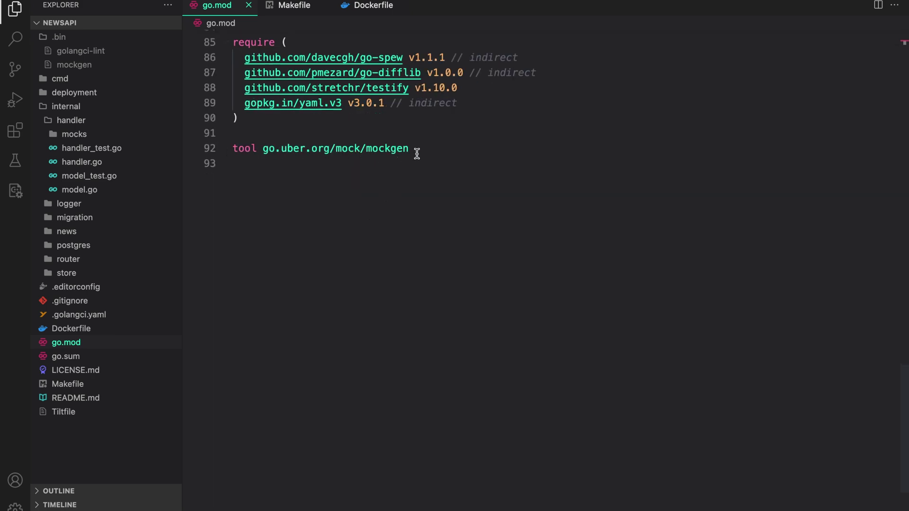
key("ctrl+Tab")
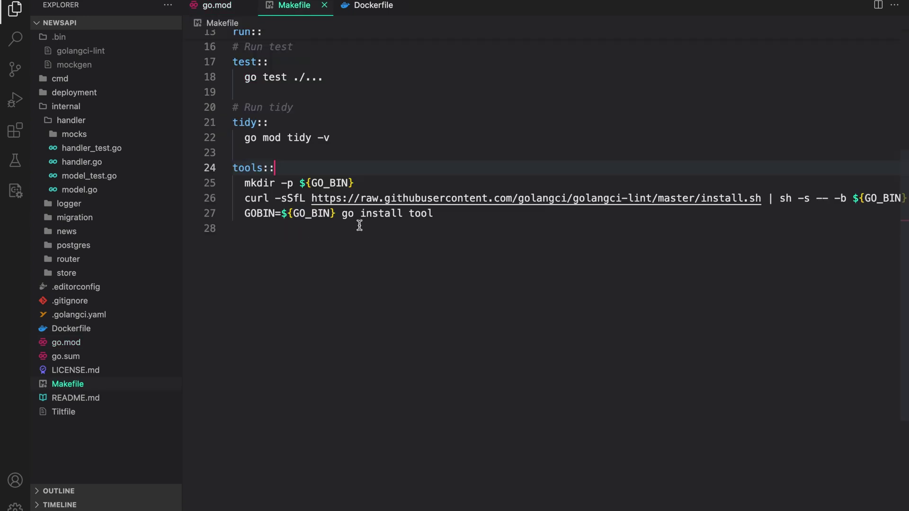